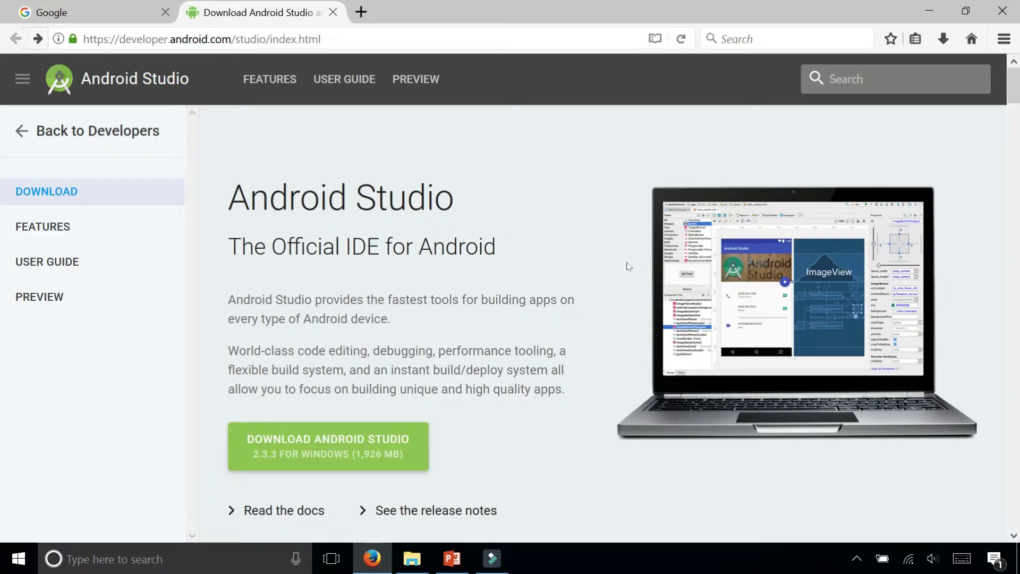
scroll(627, 267, down, 3)
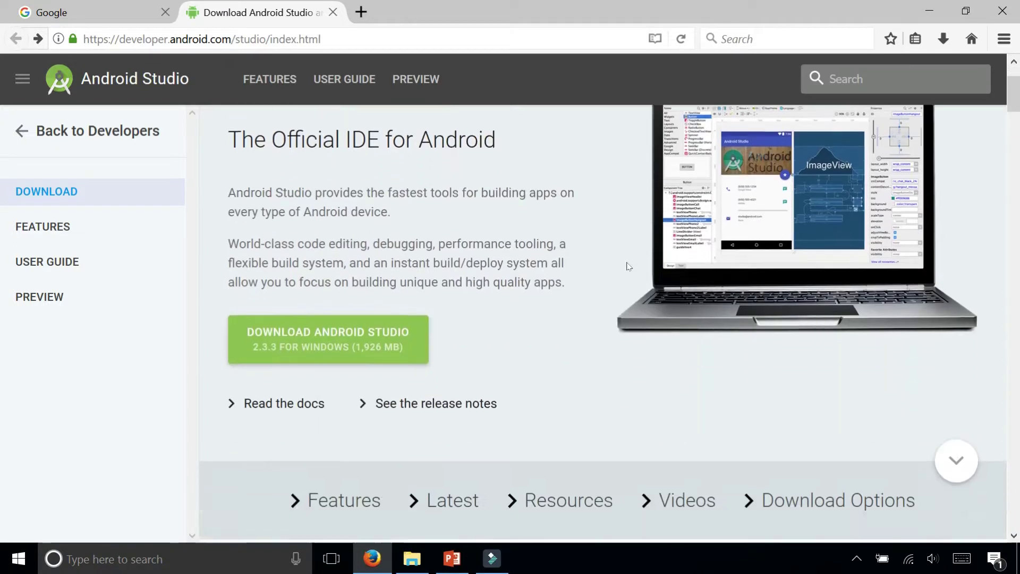
scroll(628, 267, down, 2)
Jump to the page's Features section to show the Intelligent code editor demo.
click(351, 391)
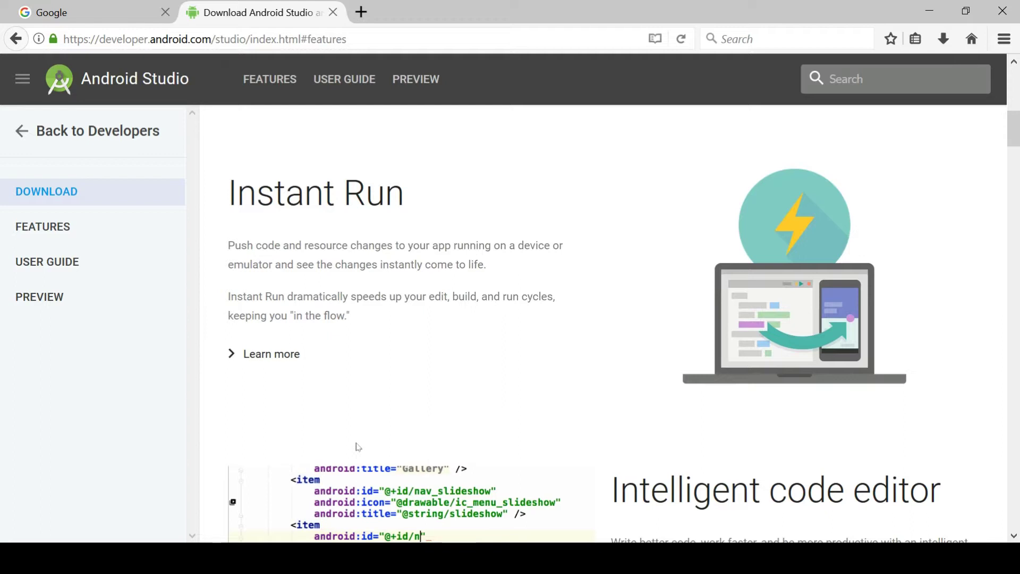
scroll(522, 218, down, 2)
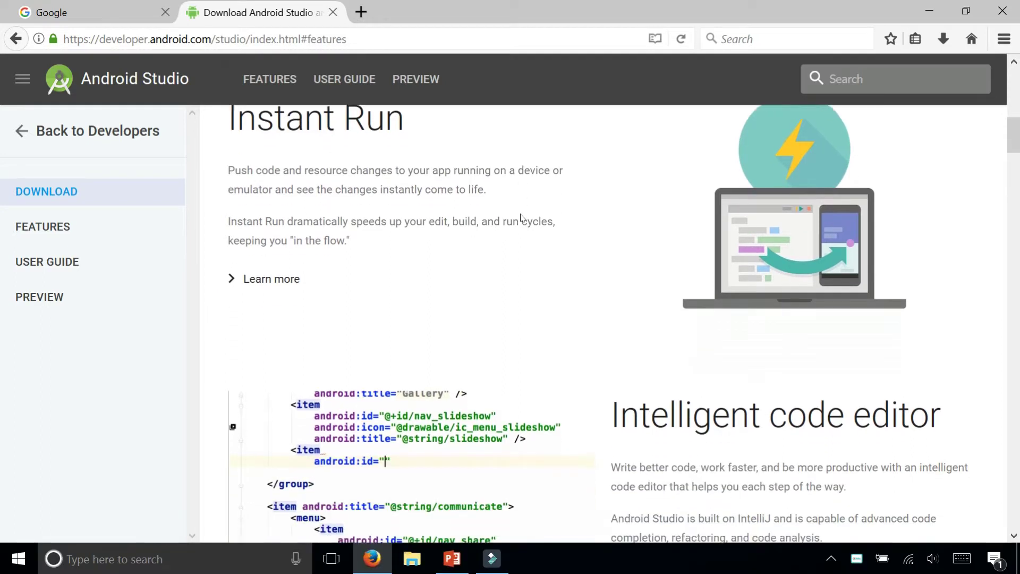
scroll(522, 218, down, 2)
scroll(522, 218, down, 2)
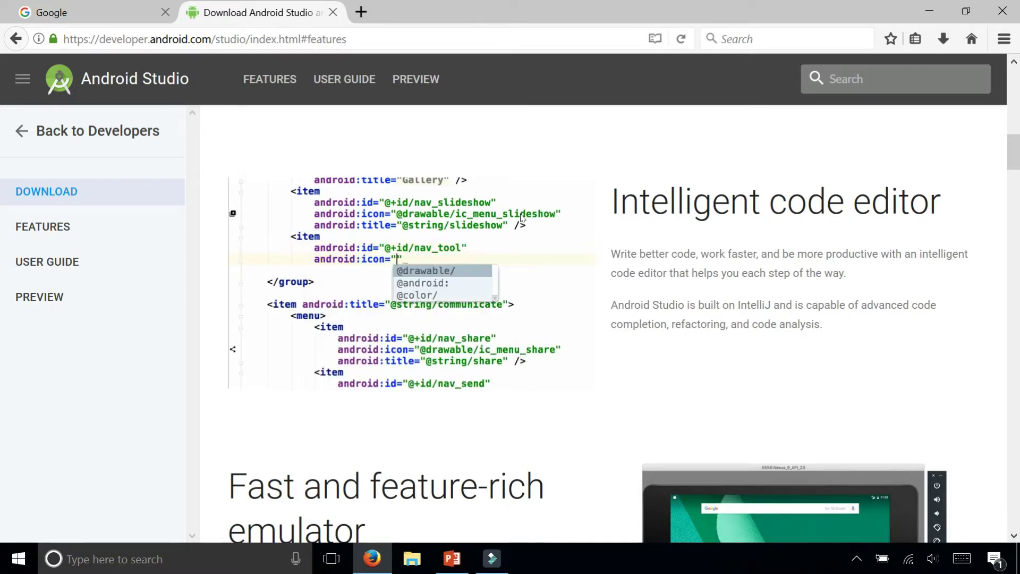
scroll(380, 242, down, 5)
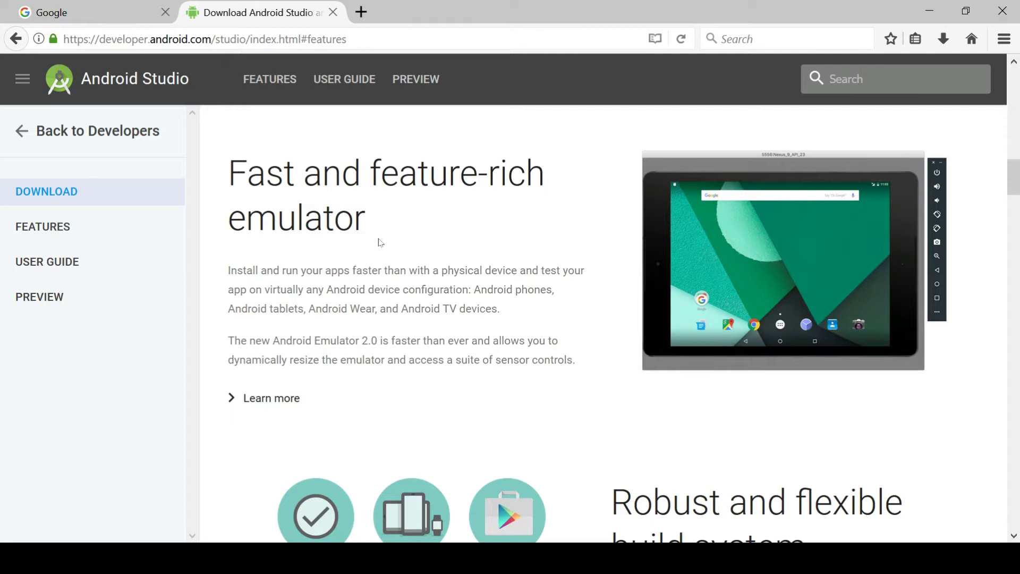
scroll(379, 243, down, 4)
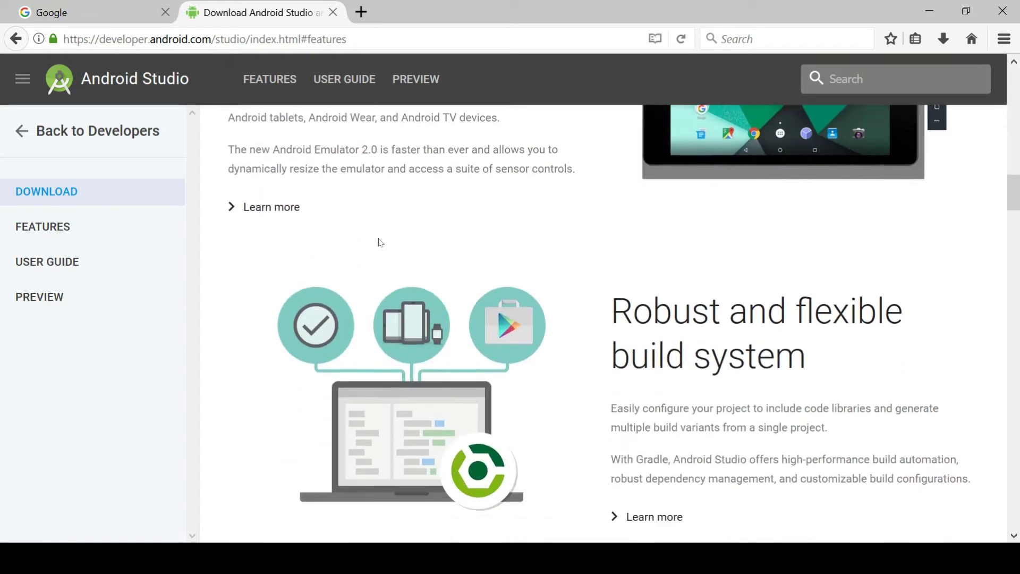
scroll(379, 242, down, 2)
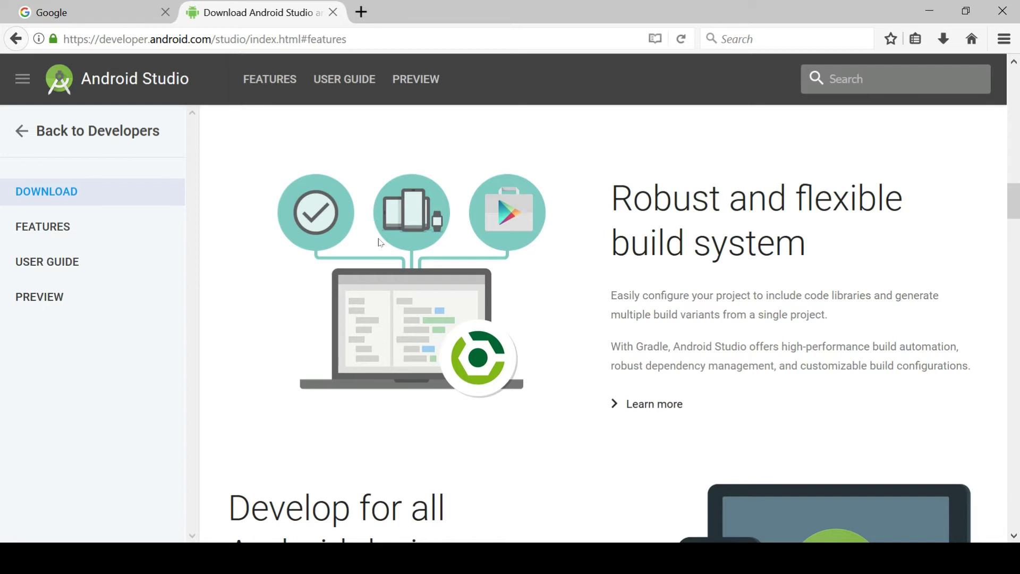
scroll(460, 317, down, 5)
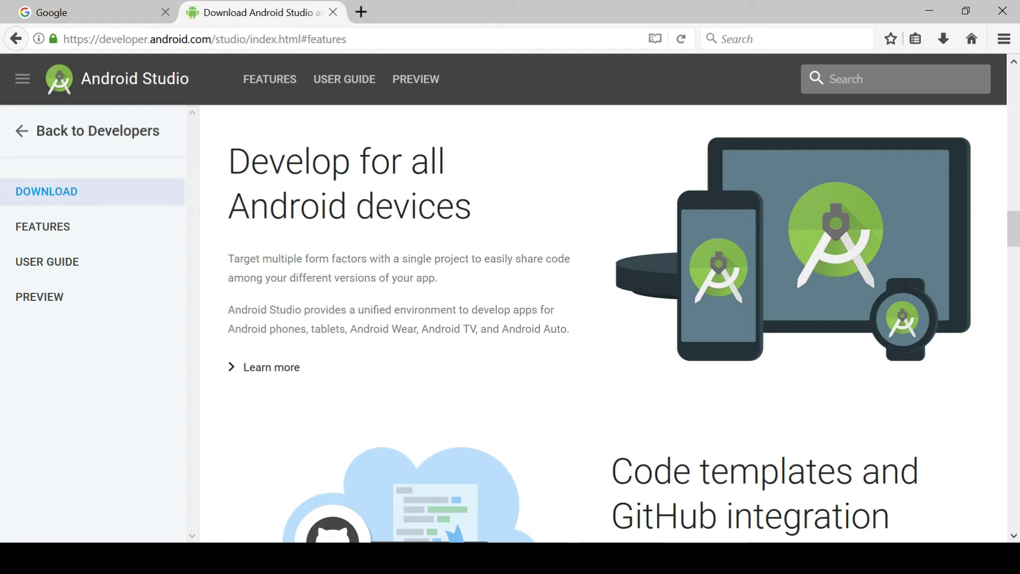
scroll(458, 318, down, 5)
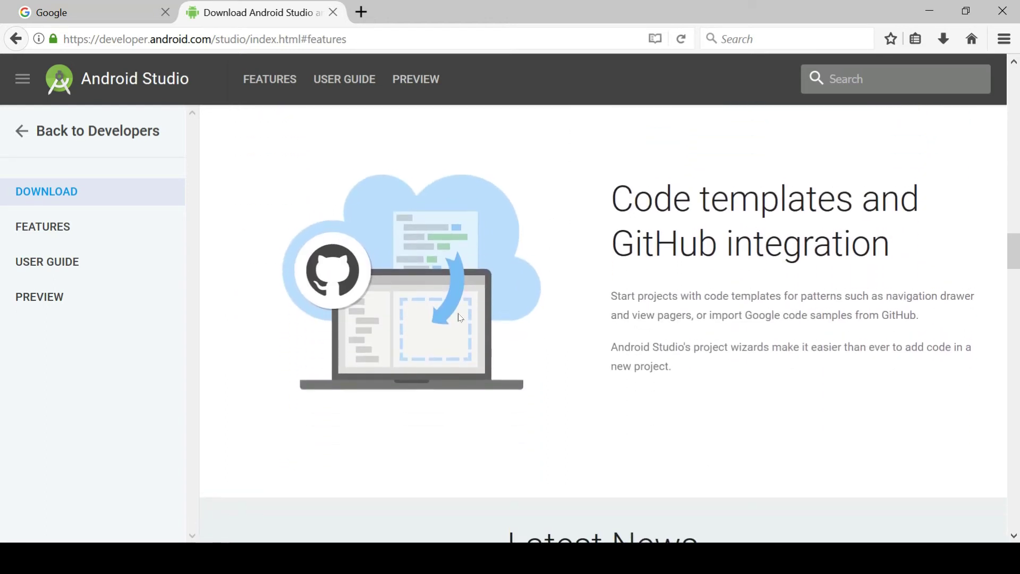